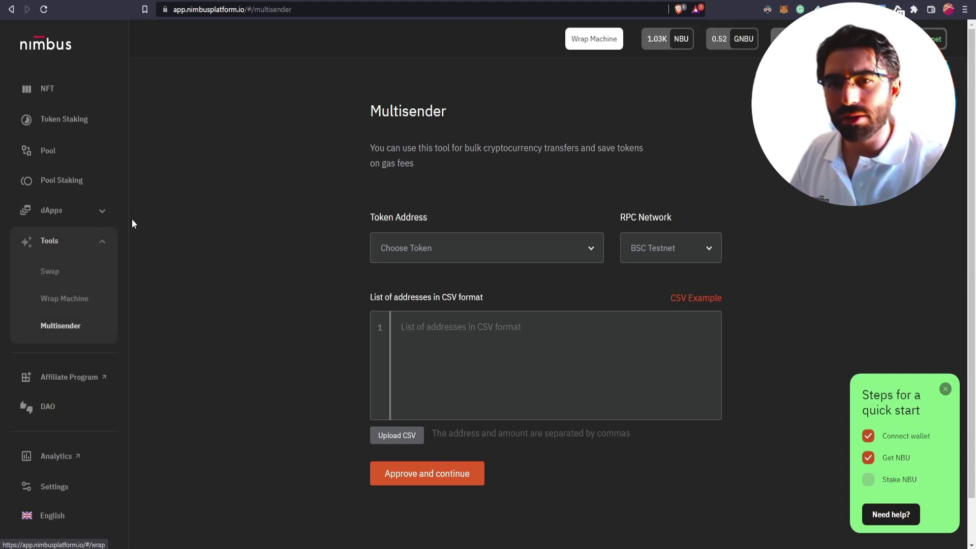
# - Review the employee accounts in MetaMask's account list, with the Company wallet holding 1032.52095 NBU
pyautogui.hotkey('ctrl', 'Tab')
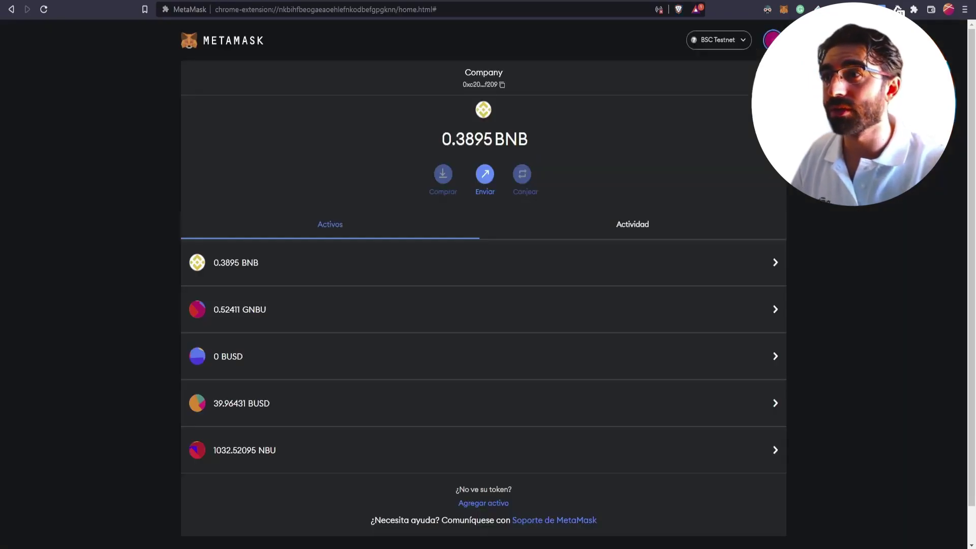
pyautogui.click(772, 40)
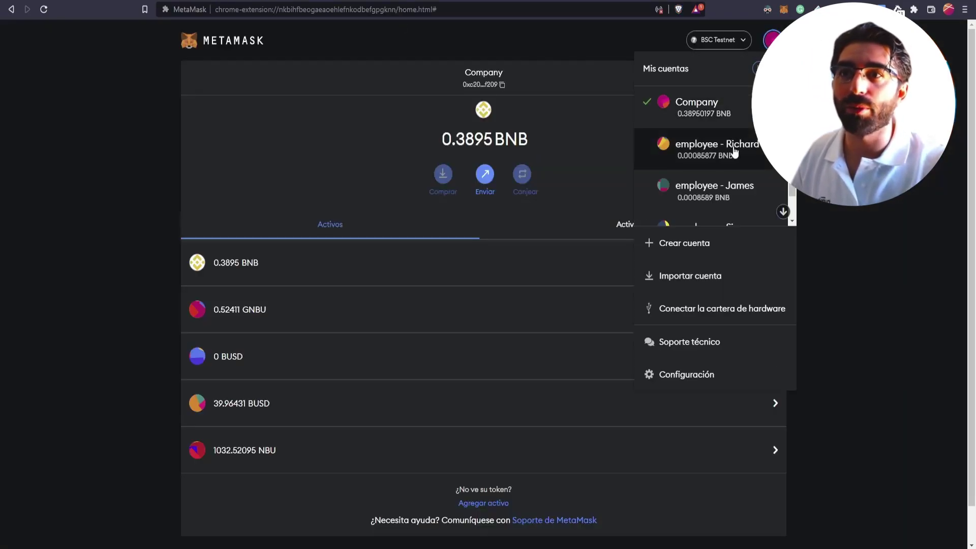
pyautogui.scroll(-1, 738, 193)
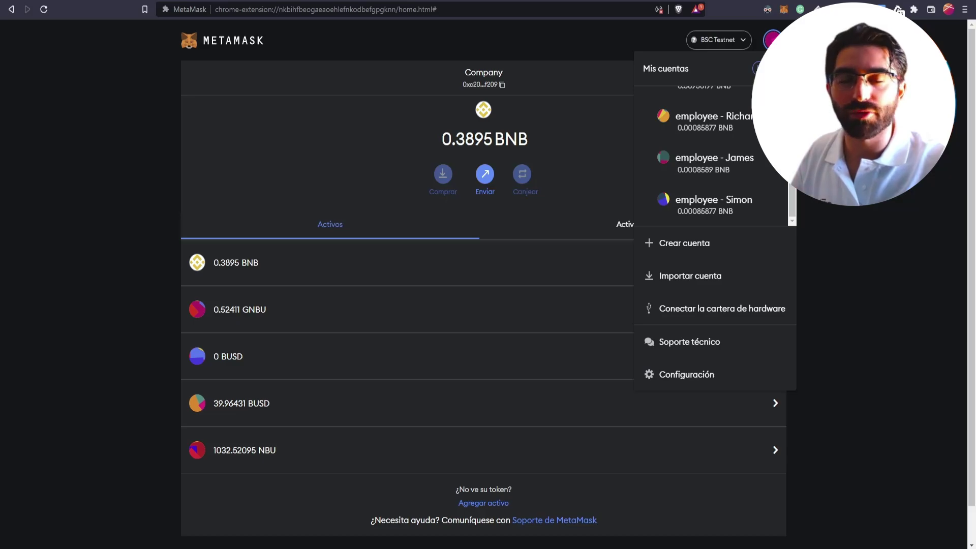
pyautogui.press('Escape')
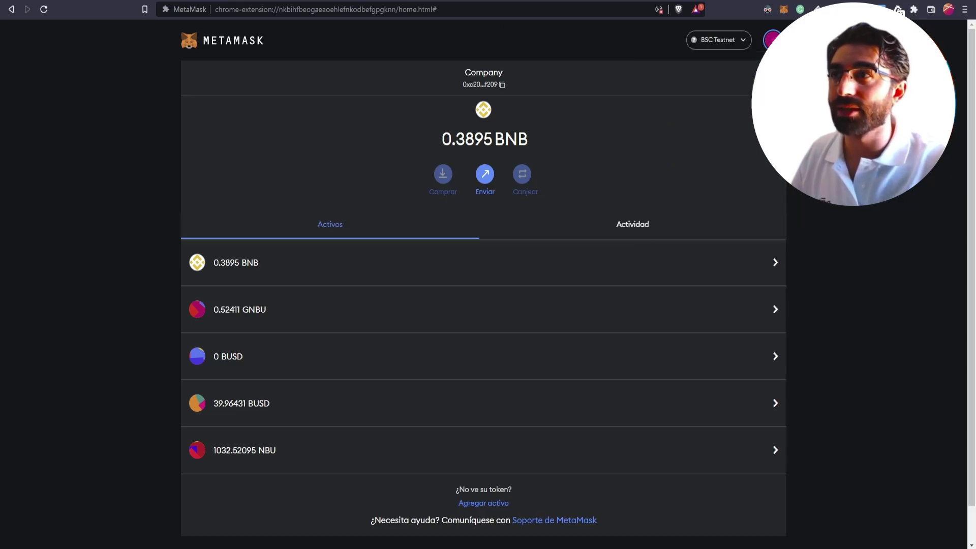
# - Bring up the 'employees wages' sheet showing three wallet addresses at 300 each
pyautogui.hotkey('ctrl', 'Tab')
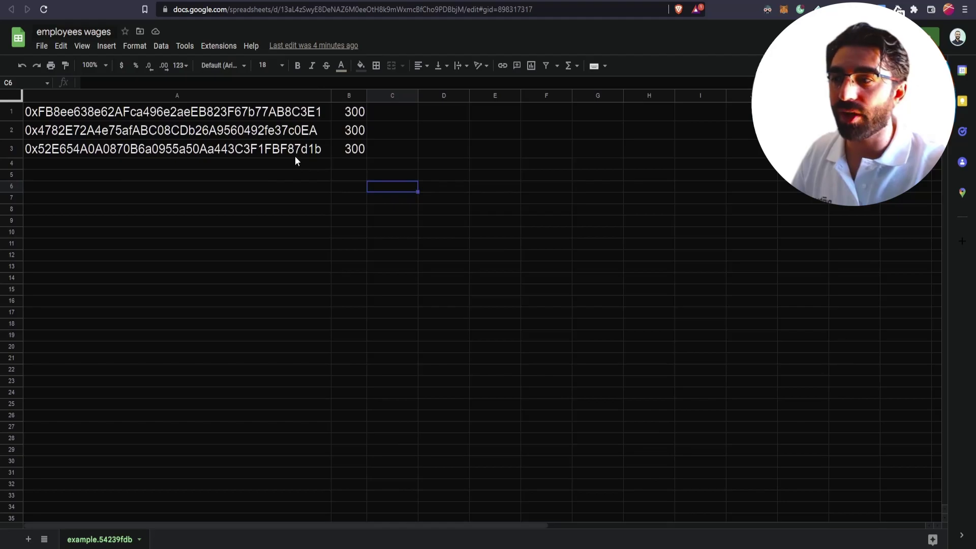
# - Upload employees wages.csv from the Desktop into the Multisender address list
pyautogui.click(361, 1)
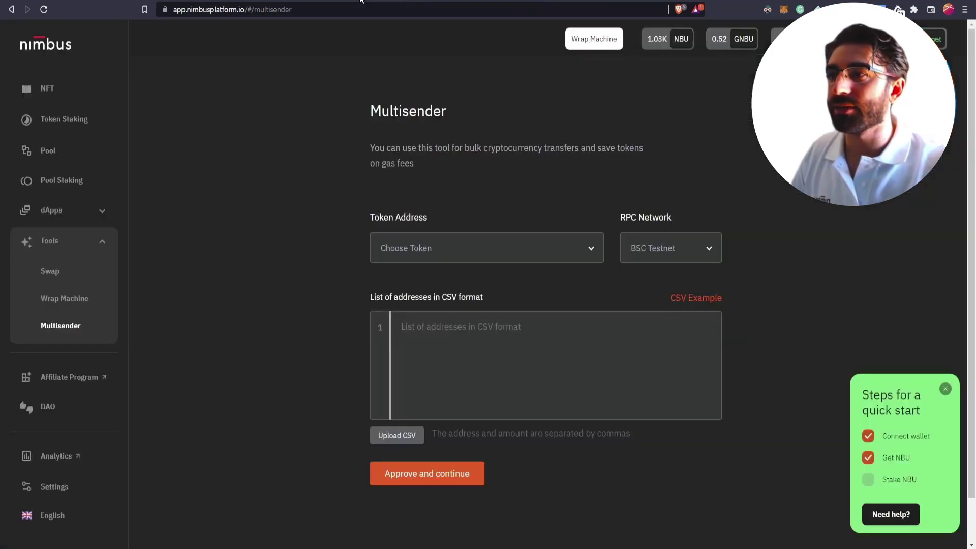
pyautogui.click(400, 436)
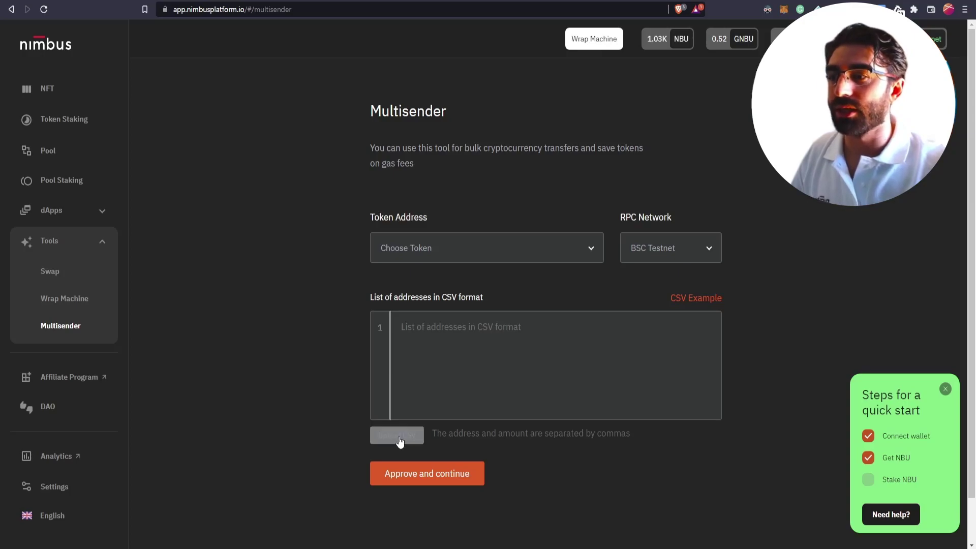
pyautogui.click(358, 121)
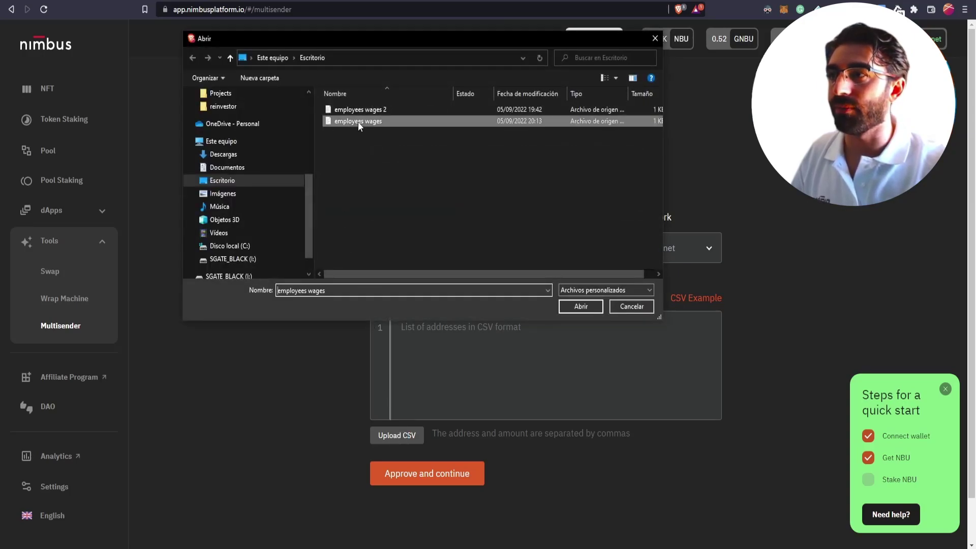
pyautogui.click(575, 309)
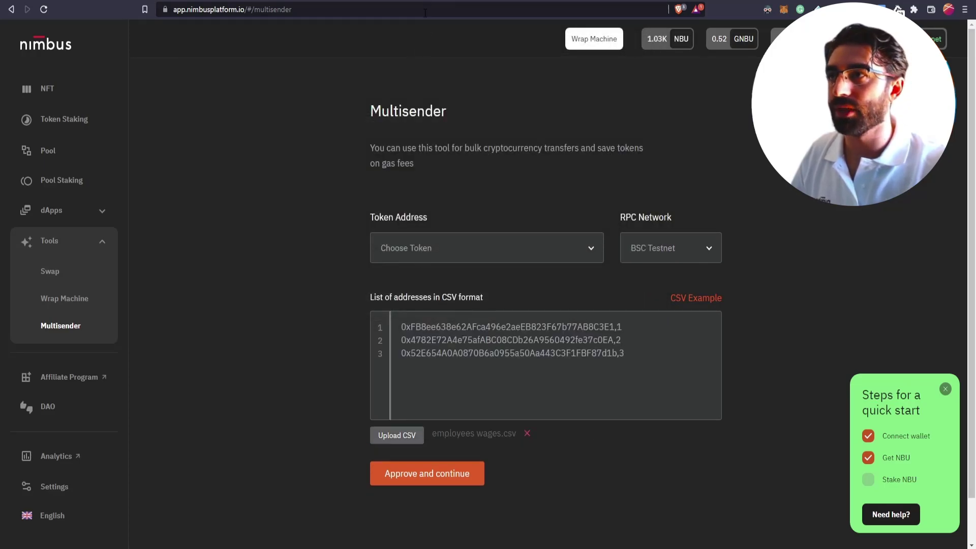
# - Download the sheet as CSV, overwriting the existing employees wages file on the Desktop
pyautogui.click(440, 2)
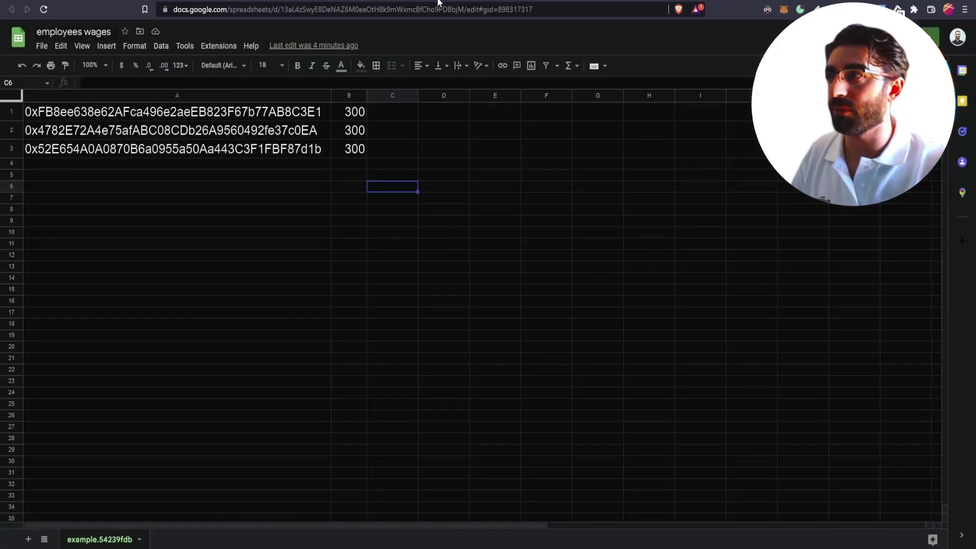
pyautogui.click(43, 46)
pyautogui.moveTo(89, 180)
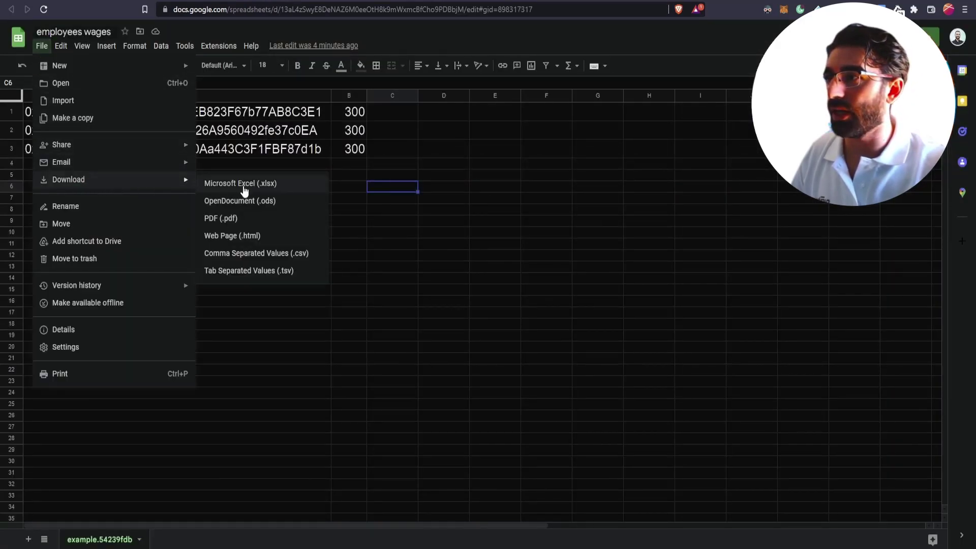
pyautogui.click(275, 254)
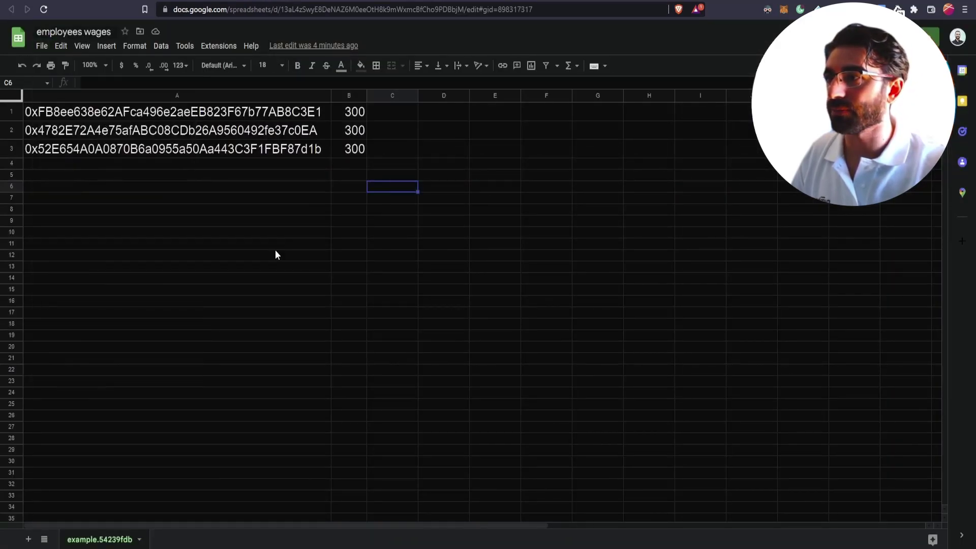
pyautogui.click(342, 121)
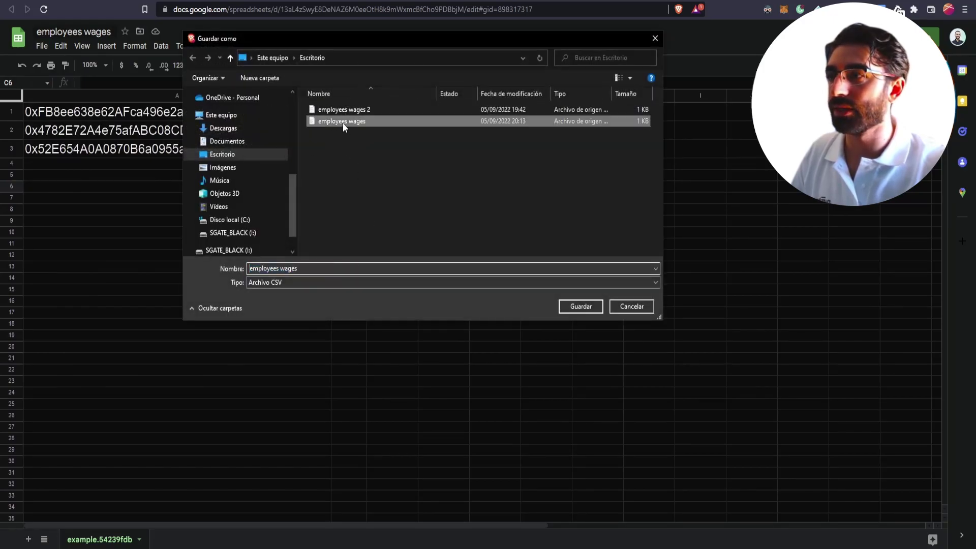
pyautogui.click(581, 306)
pyautogui.click(517, 279)
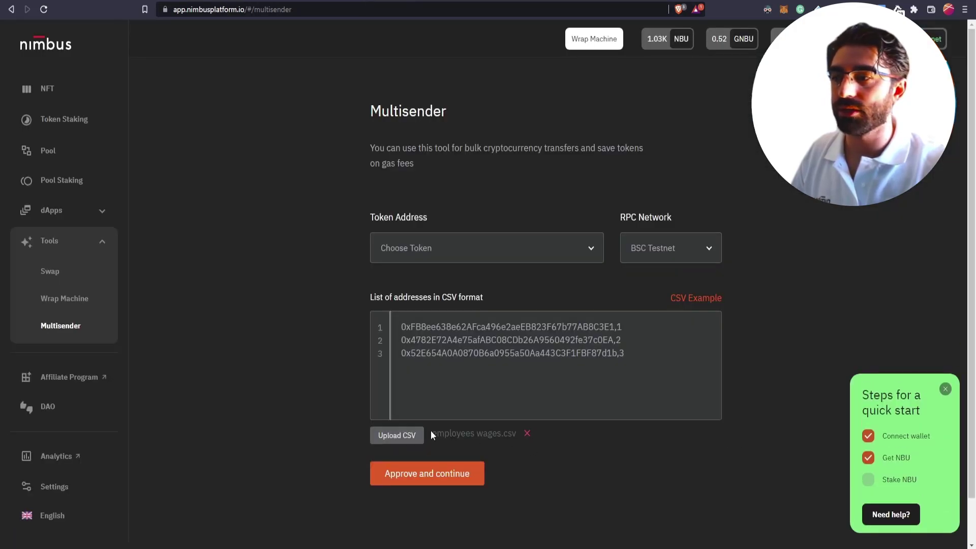
# - Re-upload the updated employees wages.csv with 300 per address, then open the Token Address list
pyautogui.click(396, 435)
pyautogui.click(360, 121)
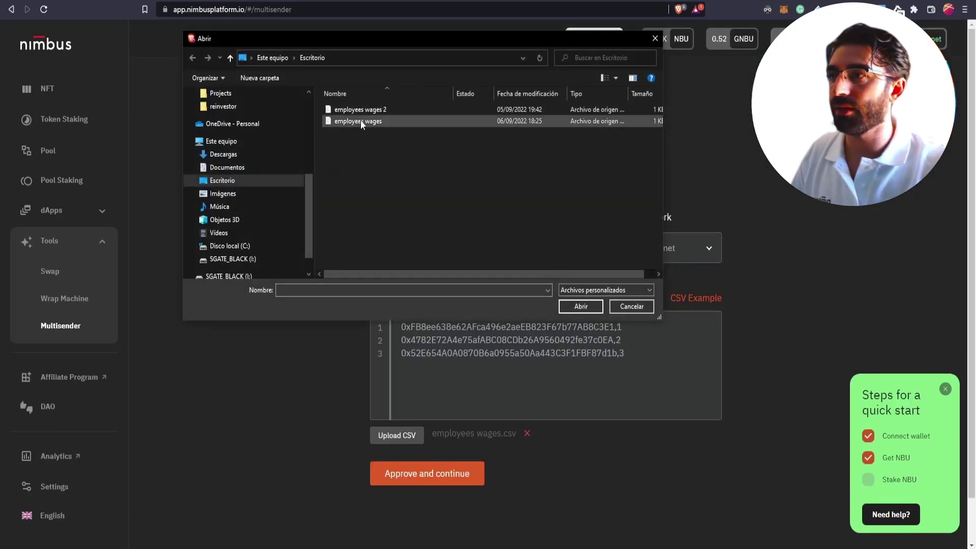
pyautogui.click(581, 307)
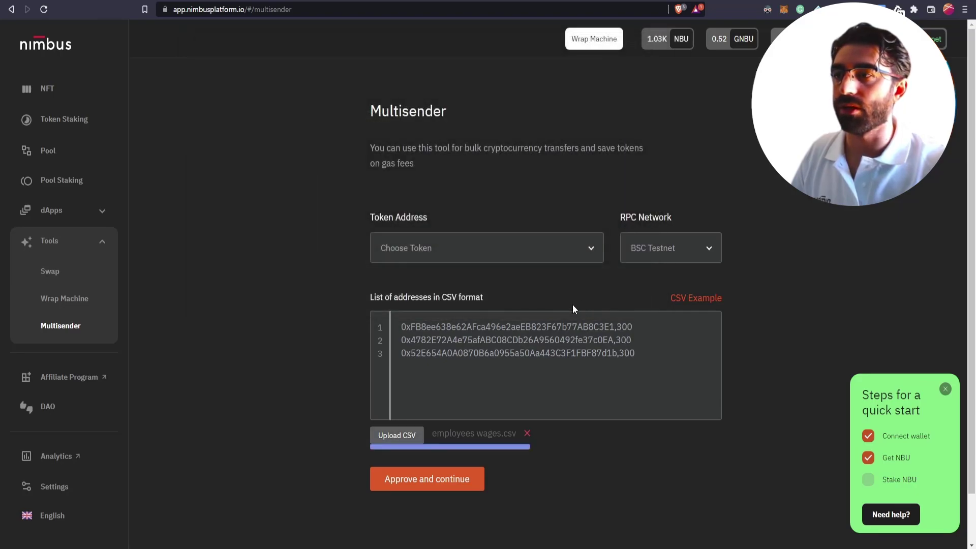
pyautogui.click(568, 258)
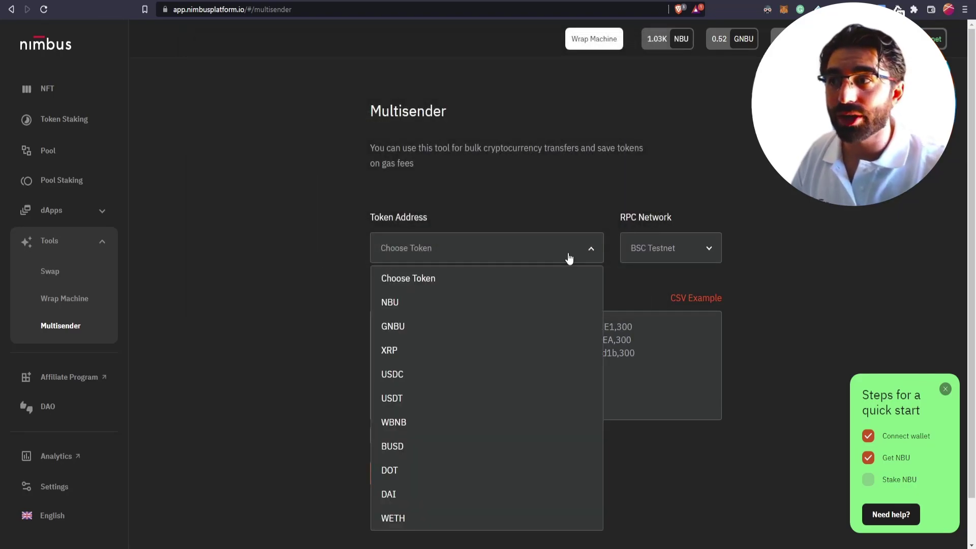
# - Choose NBU (1032.52 balance) as the token and keep BSC Testnet as the RPC network
pyautogui.click(399, 304)
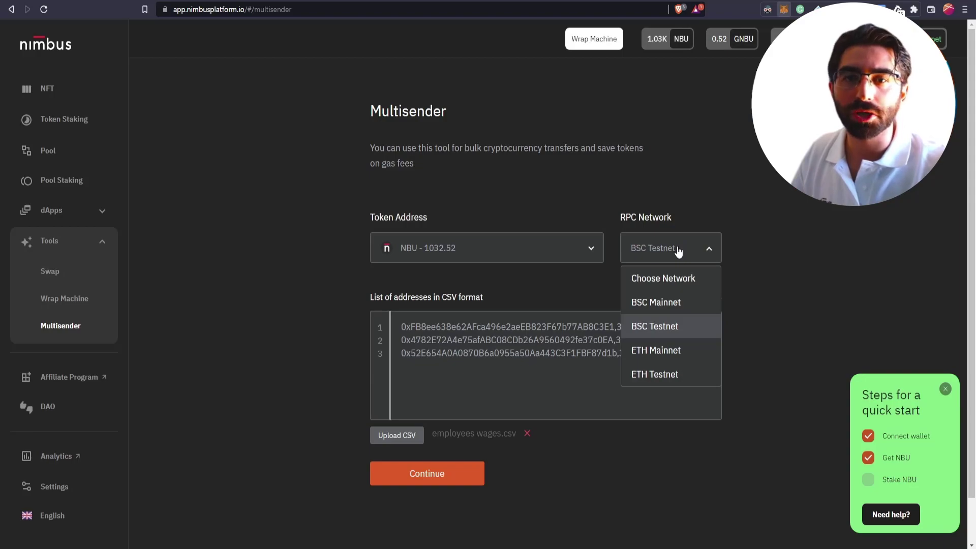
pyautogui.hotkey('alt', 'shift', 'm')
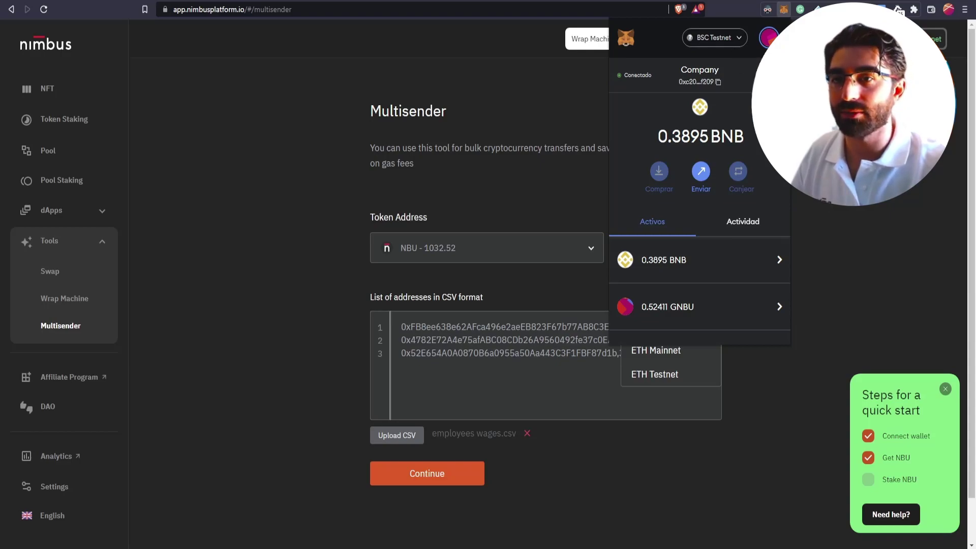
pyautogui.click(852, 217)
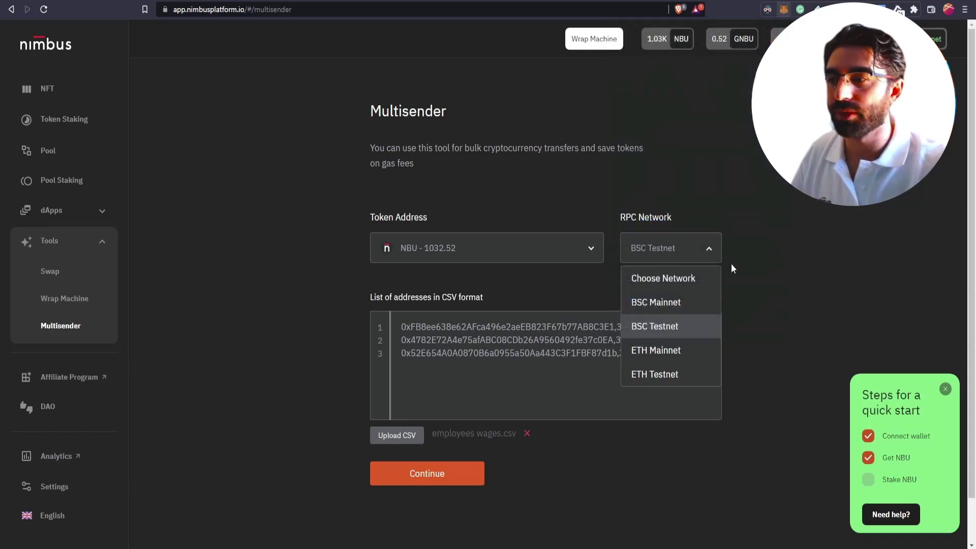
pyautogui.click(435, 461)
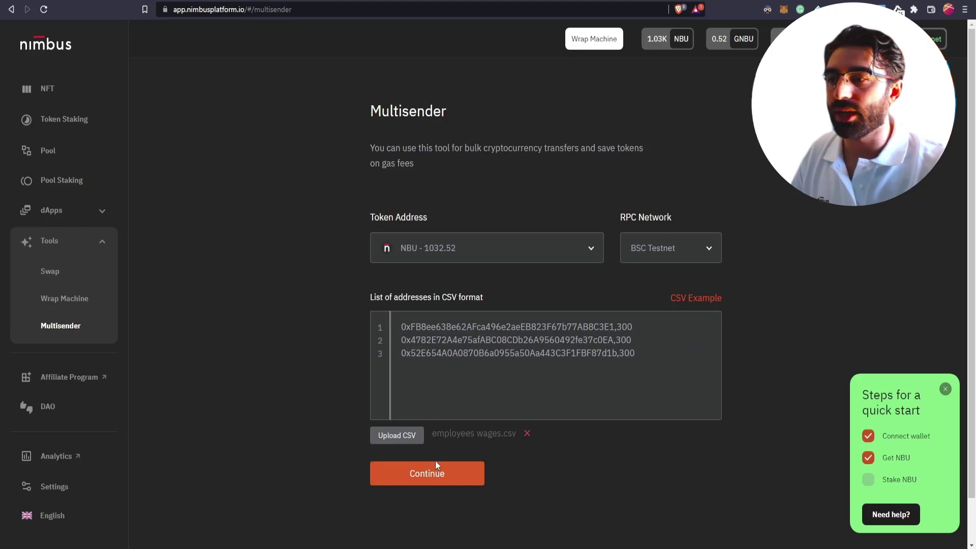
# - Send 900 NBU to the three addresses and confirm the transaction in MetaMask
pyautogui.click(441, 473)
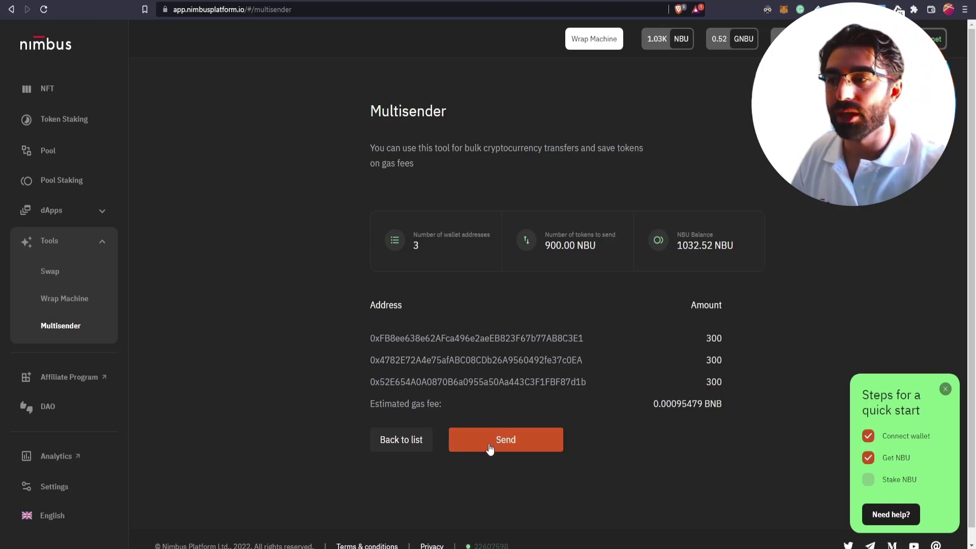
pyautogui.click(471, 445)
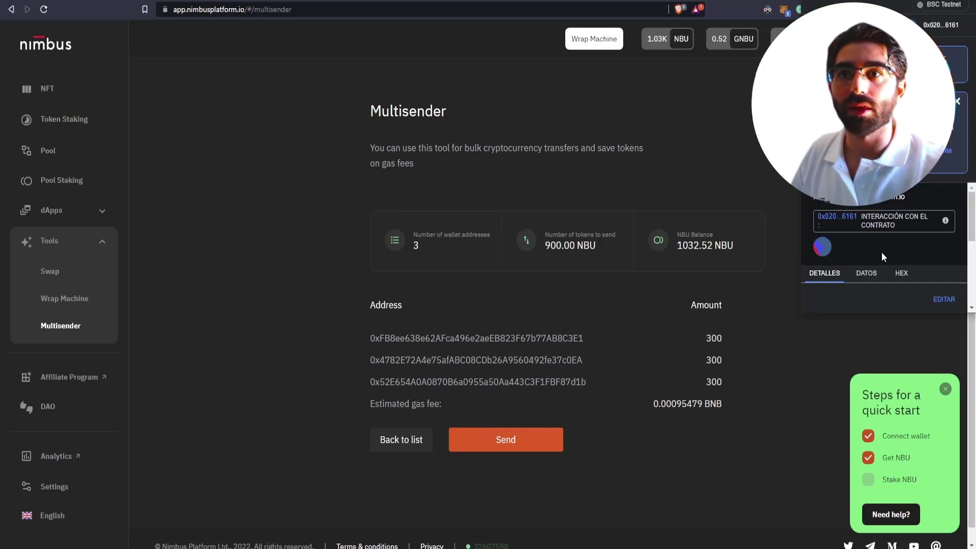
pyautogui.scroll(-3, 880, 251)
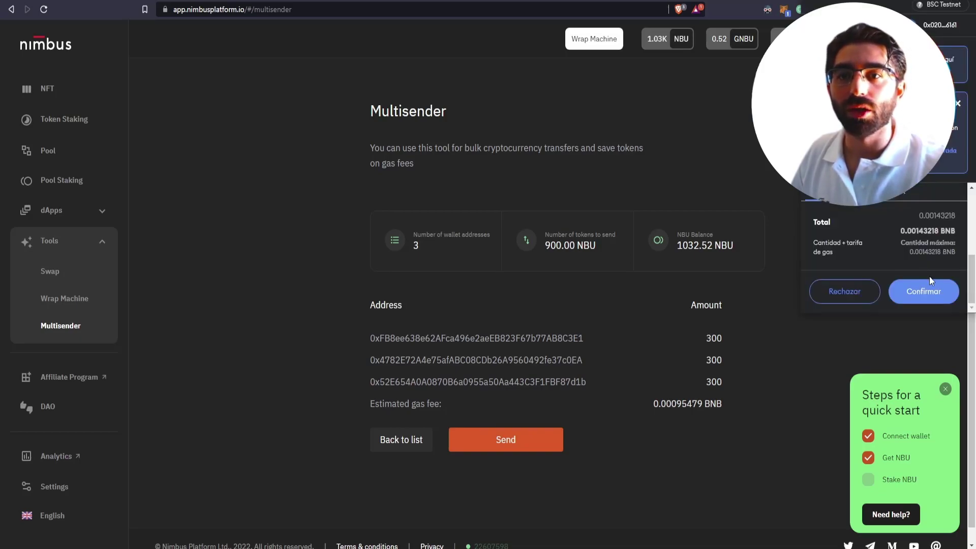
pyautogui.click(910, 303)
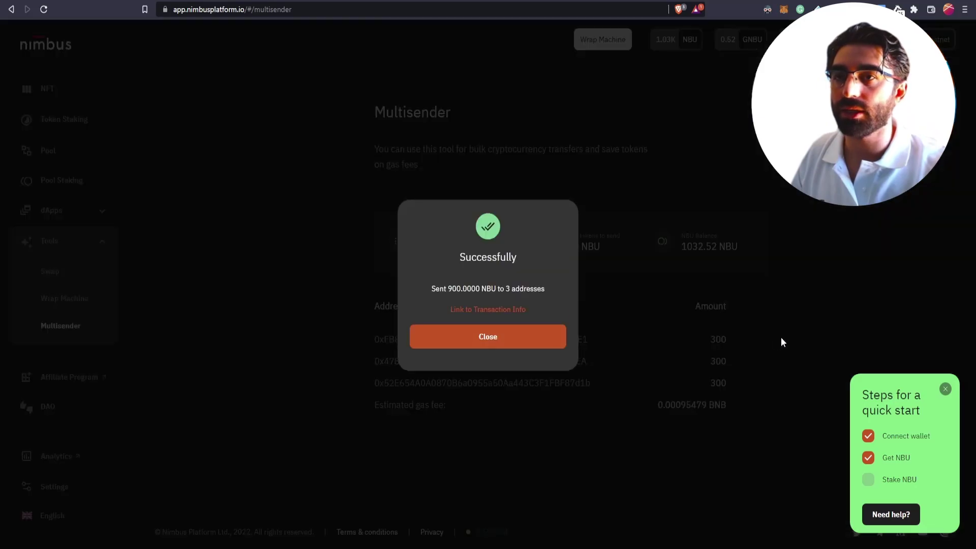
# - Close the success dialog confirming 900.0000 NBU sent to 3 addresses
pyautogui.click(486, 337)
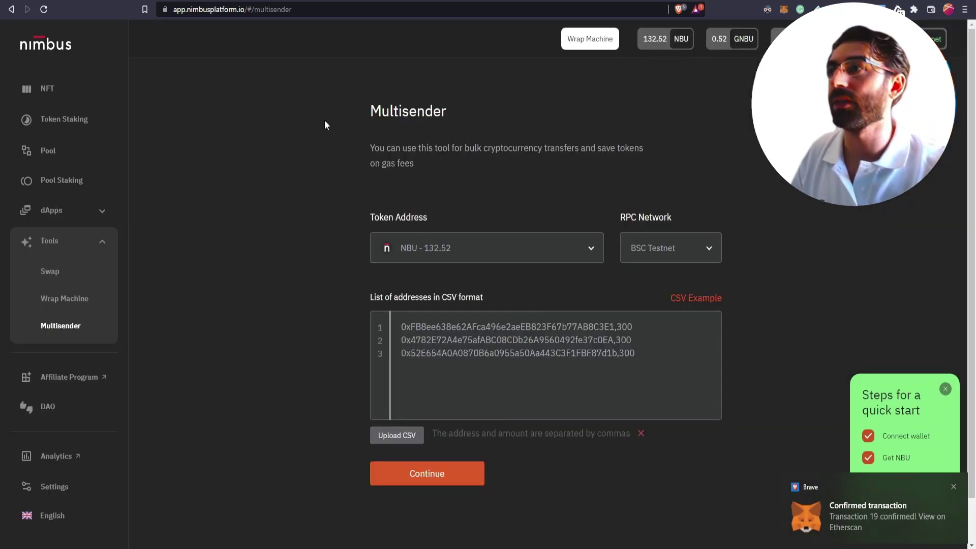
# - Check each employee account in MetaMask, showing balances of 301, 302 and 303 NBU
pyautogui.hotkey('ctrl', 'Tab')
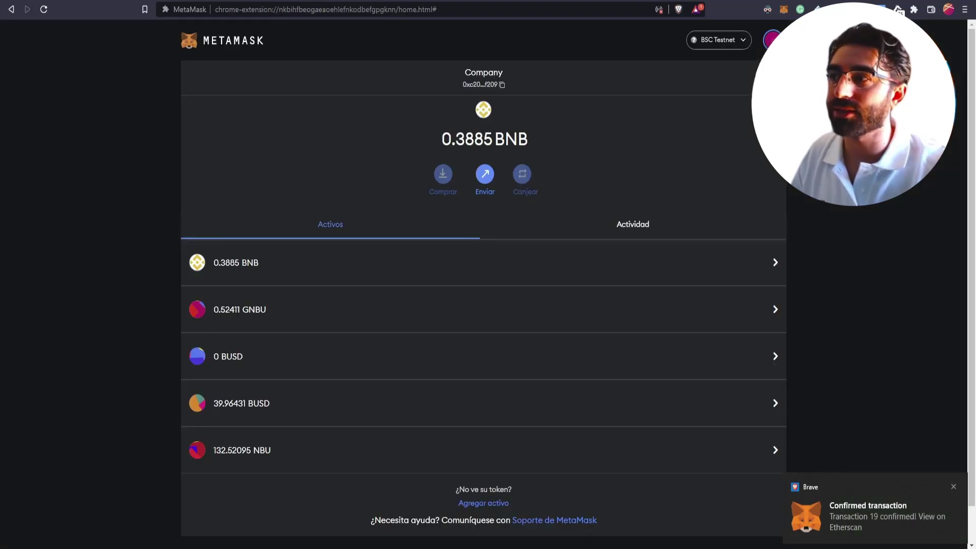
pyautogui.click(772, 40)
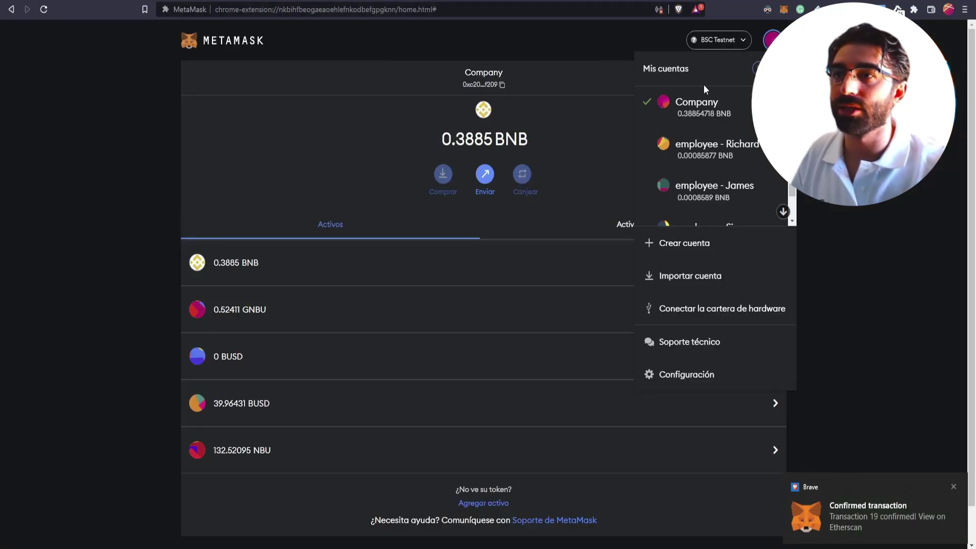
pyautogui.click(687, 151)
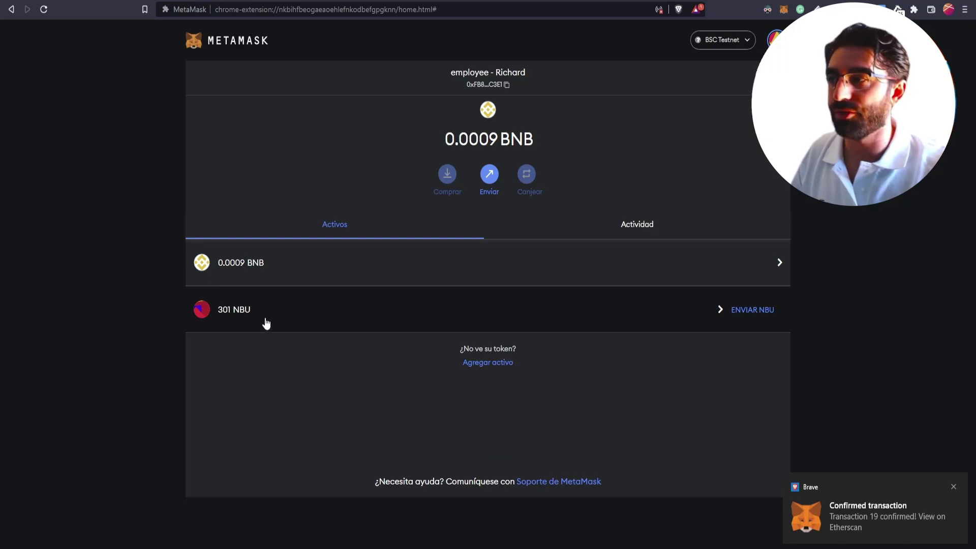
pyautogui.click(775, 40)
pyautogui.click(712, 191)
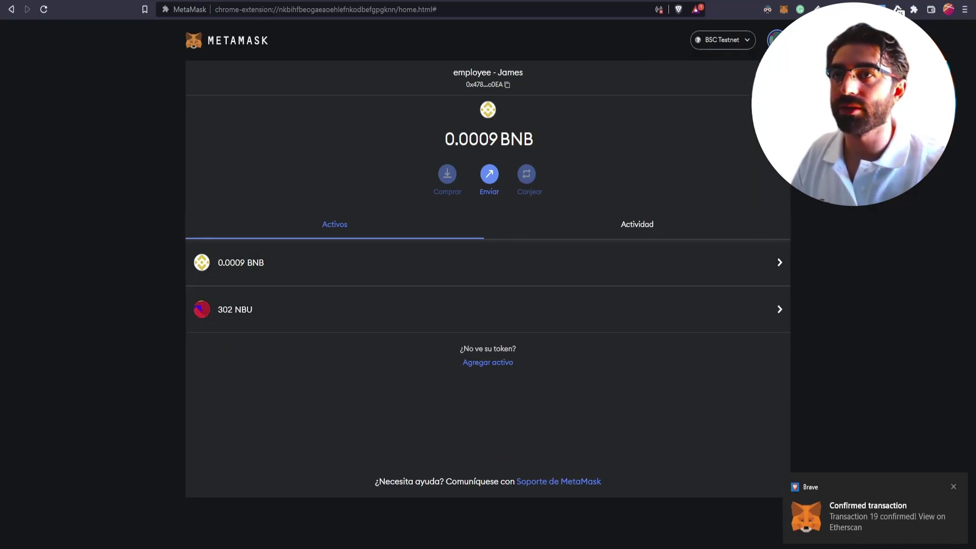
pyautogui.click(775, 40)
pyautogui.scroll(-1, 741, 155)
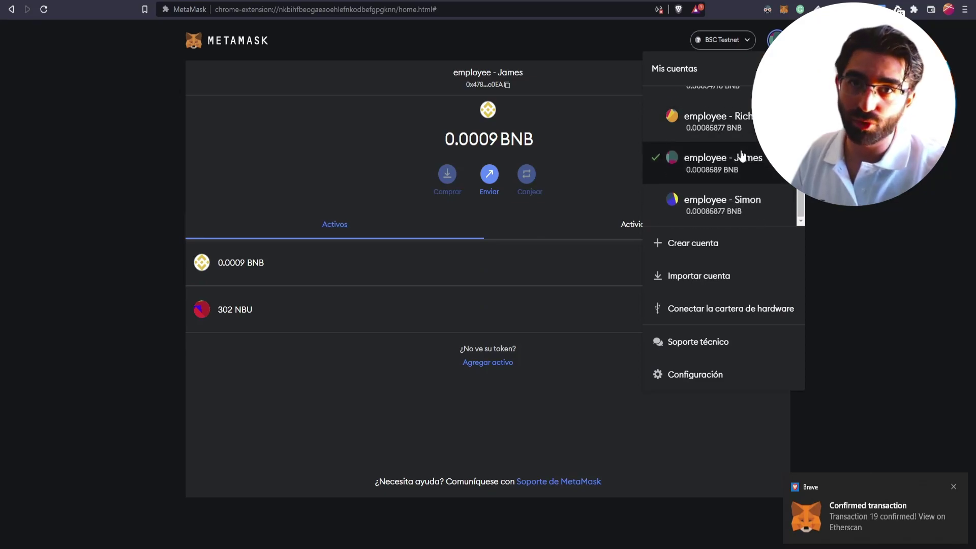
pyautogui.click(718, 205)
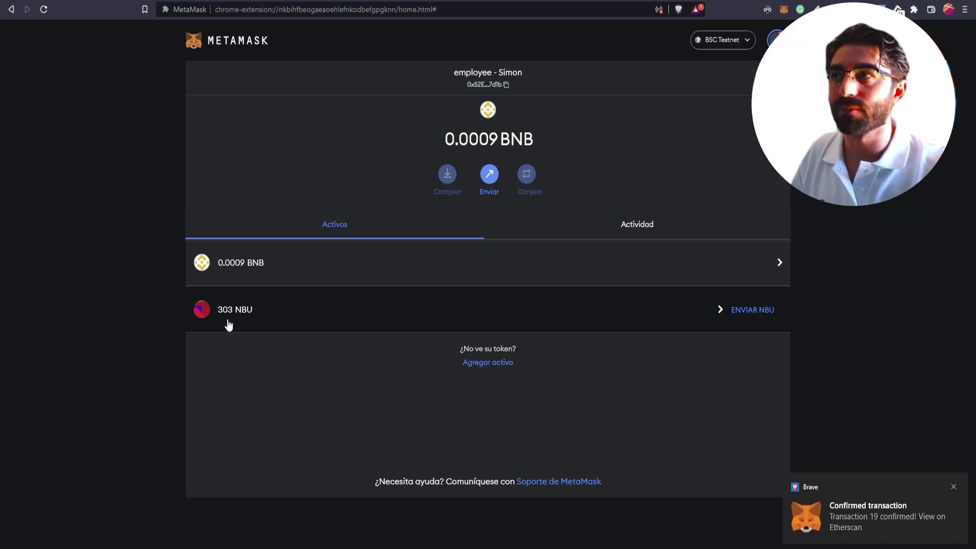
pyautogui.hotkey('ctrl', 'Tab')
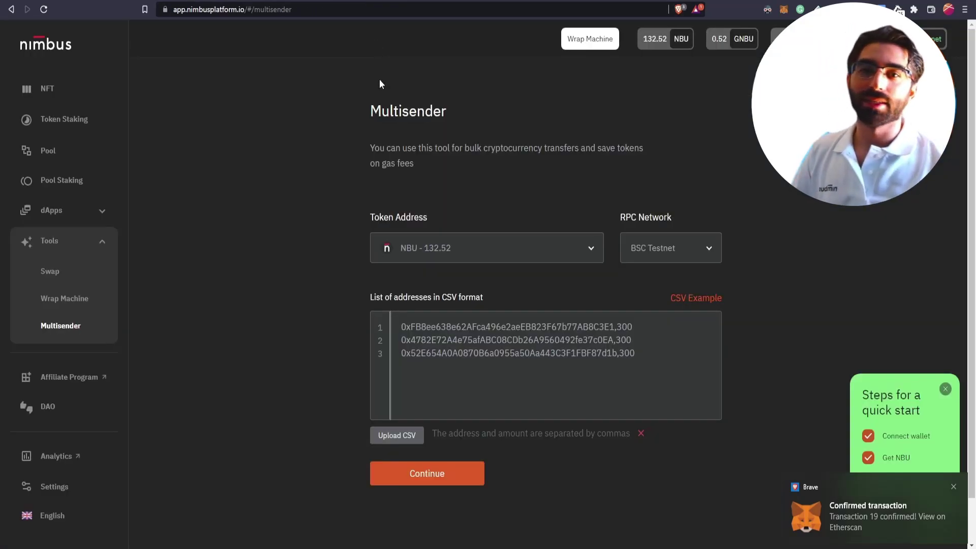